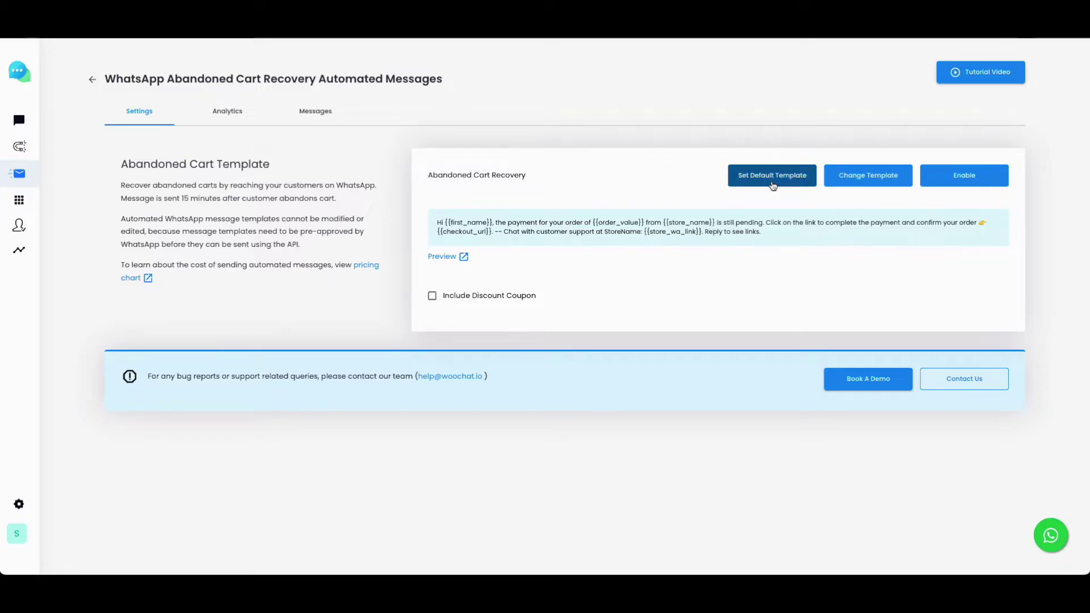
Load the default abandoned cart template and examine its message placeholders and the variable mappings for body and button.
left_click(745, 185)
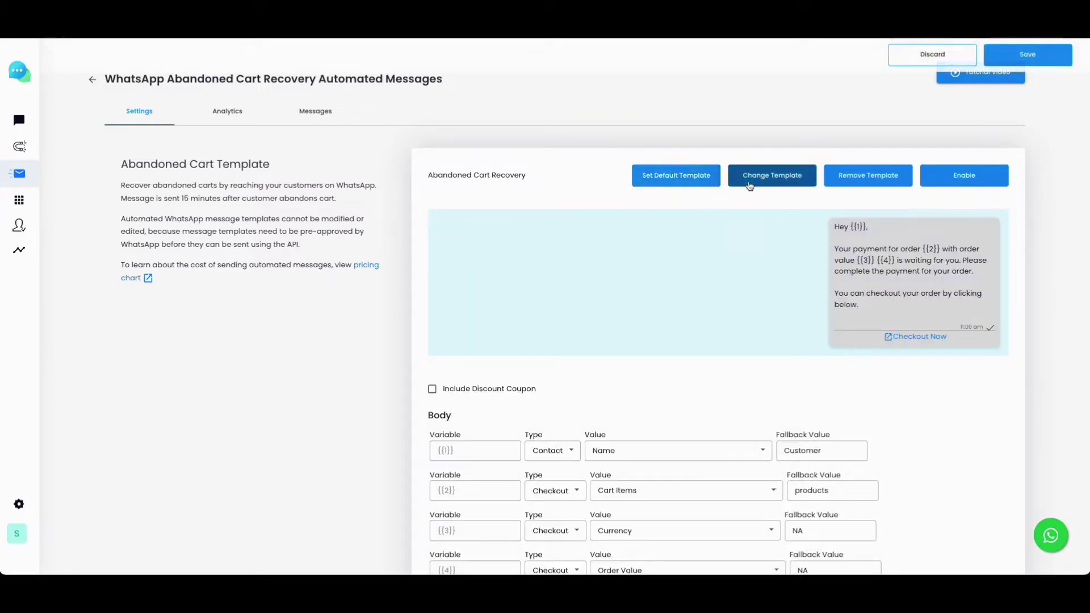
scroll(756, 275, "down", 1)
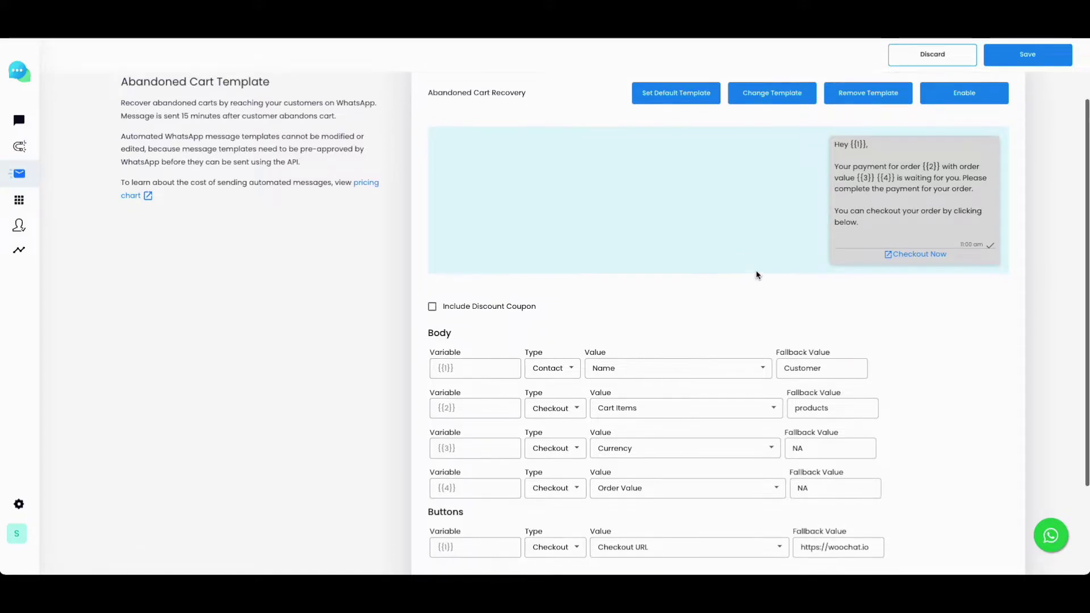
scroll(756, 275, "down", 2)
scroll(756, 275, "up", 3)
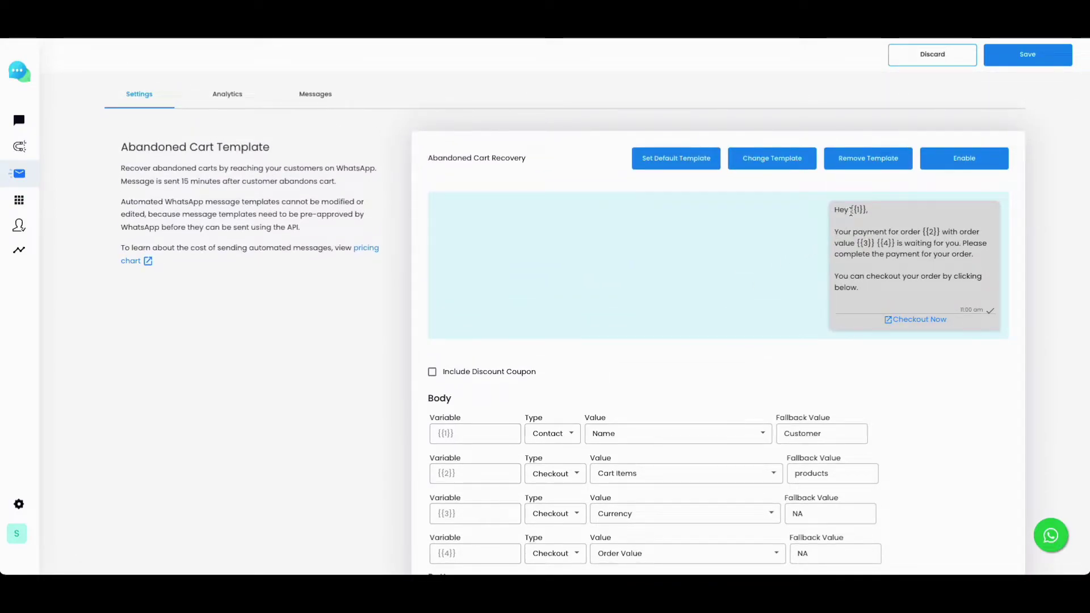
left_click_drag(851, 211, 867, 210)
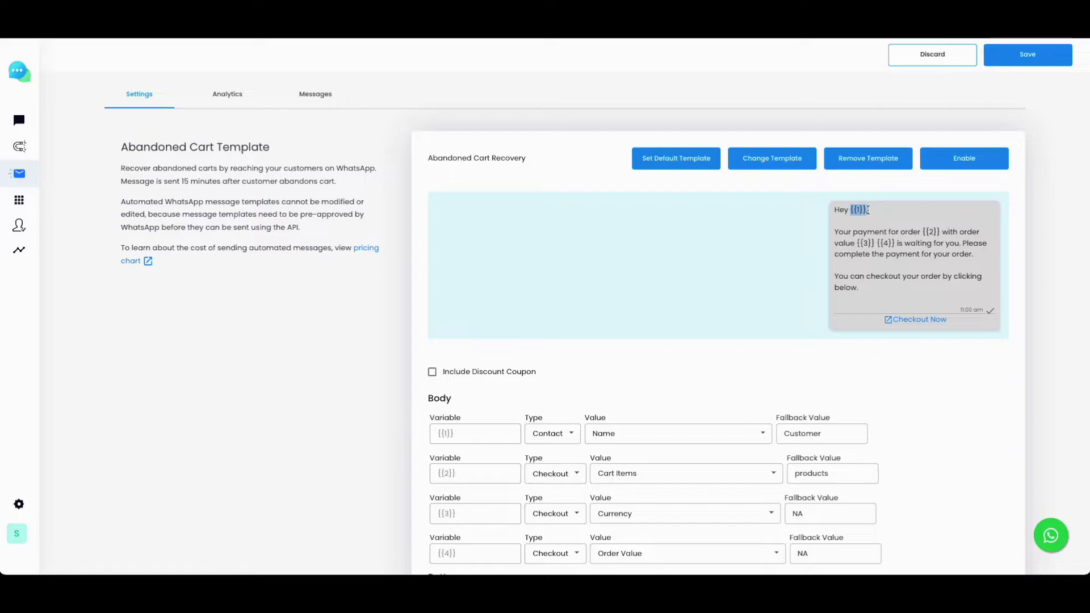
left_click_drag(922, 231, 939, 232)
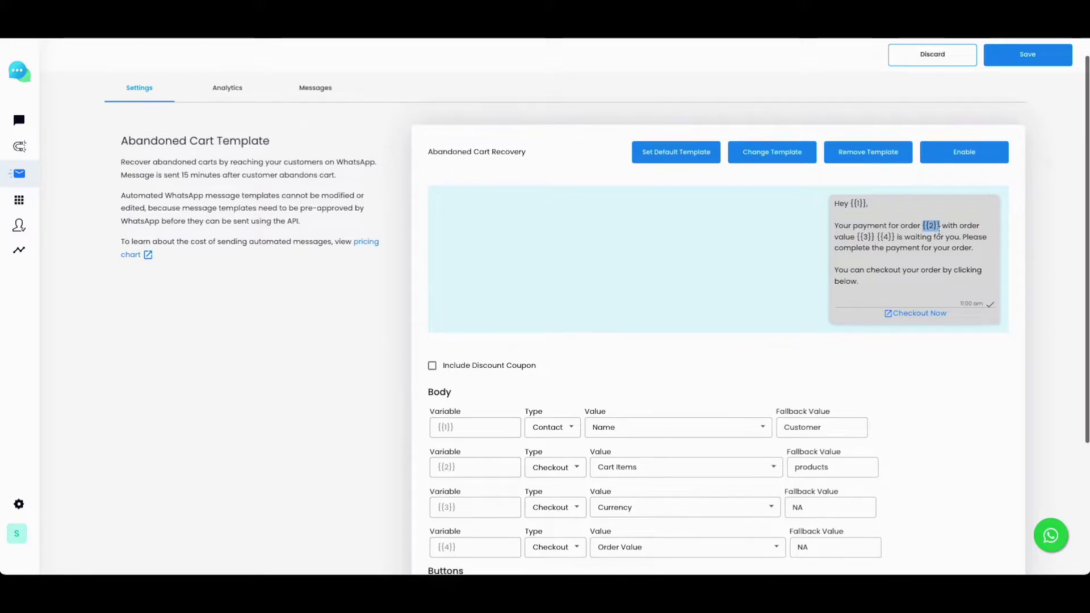
scroll(939, 232, "down", 3)
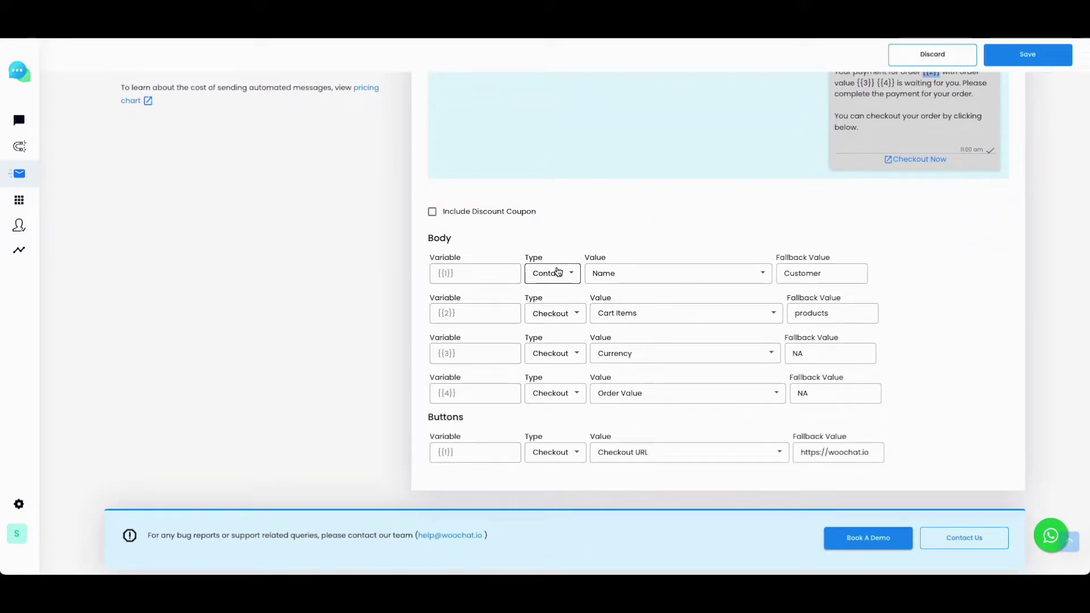
scroll(689, 203, "down", 1)
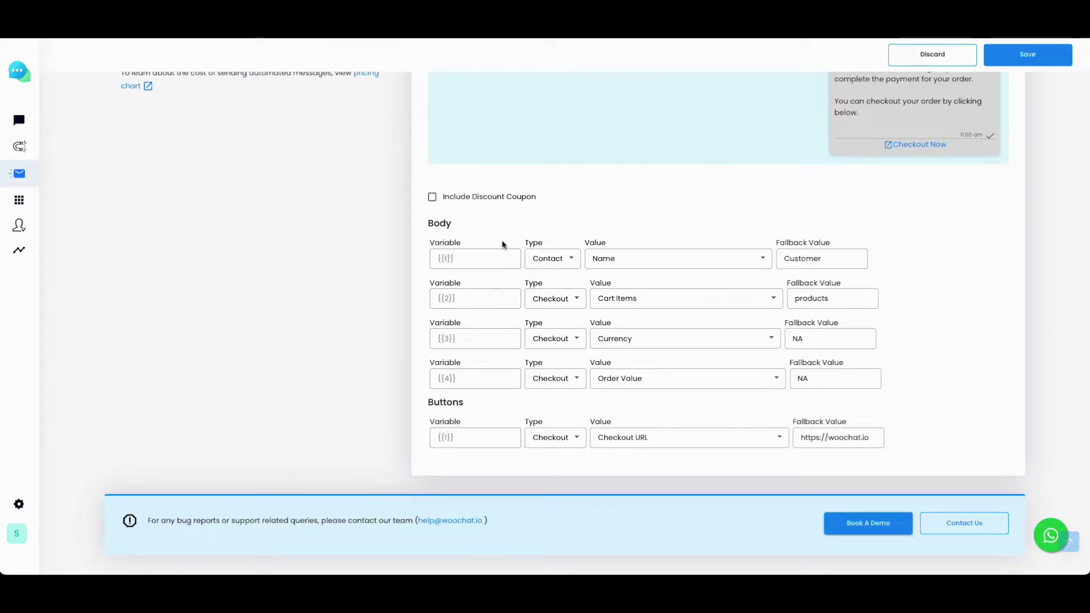
Map body variable {{1}} to the Checkout type with Checkout URL as its value.
left_click(548, 263)
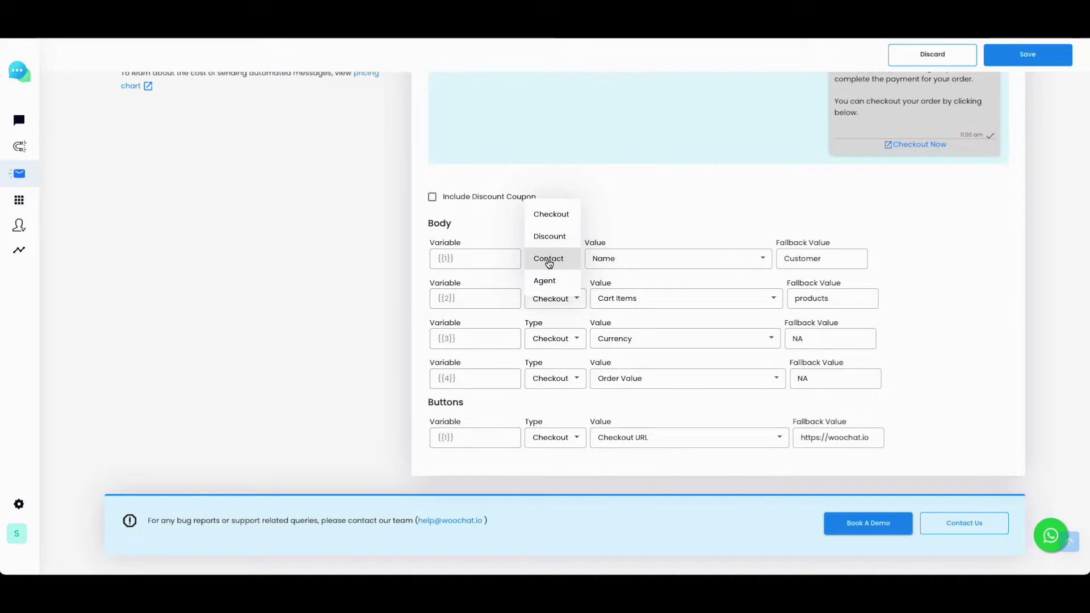
left_click(549, 216)
left_click(650, 265)
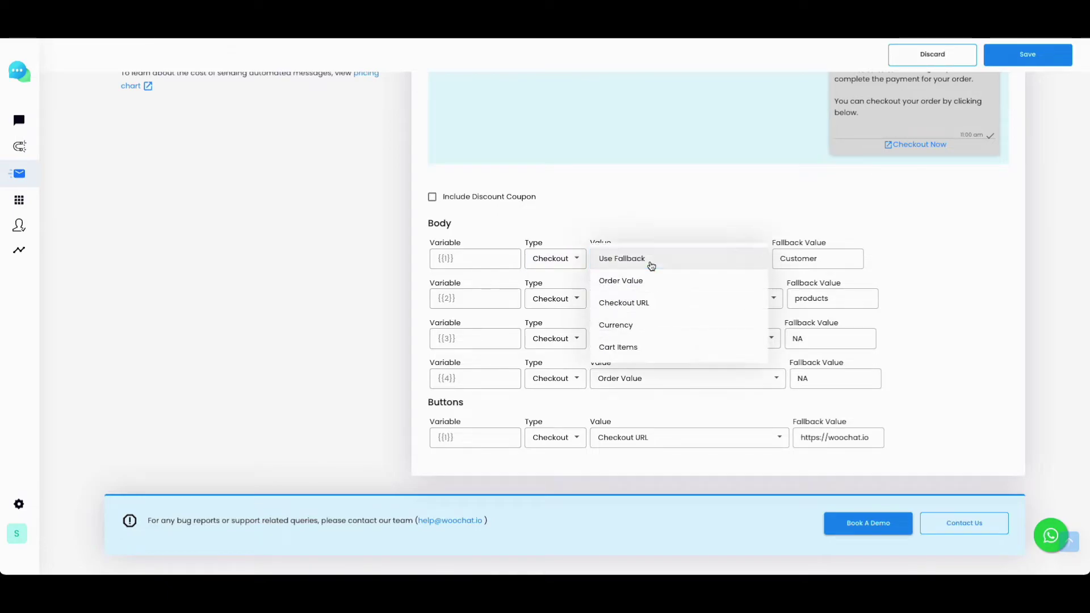
left_click(668, 307)
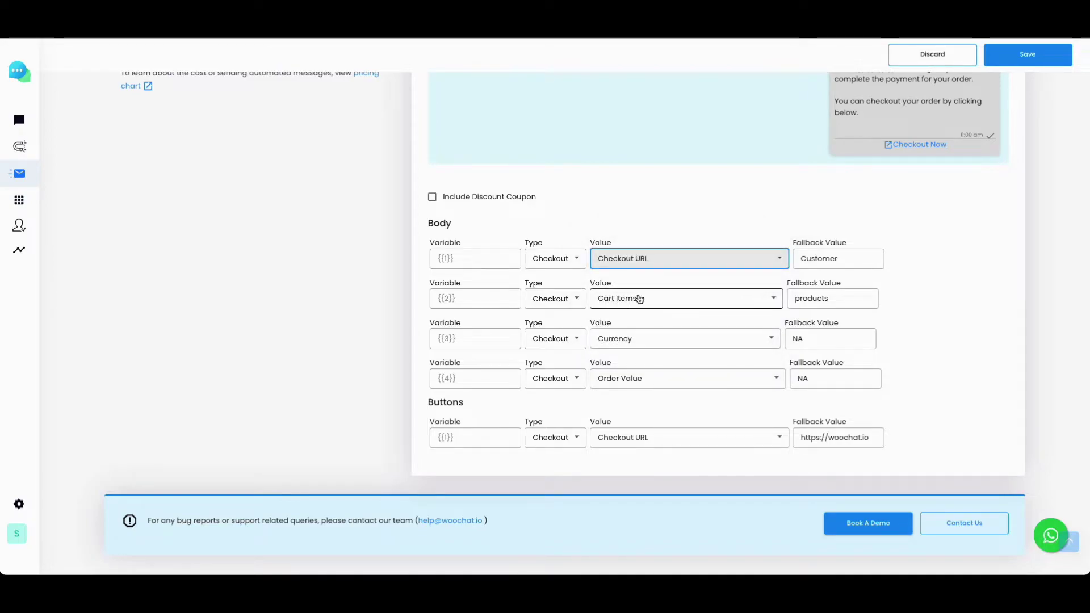
Map body variable {{2}} to the Discount type with Discount Percentage as its value, and include a discount coupon.
left_click(556, 301)
left_click(564, 327)
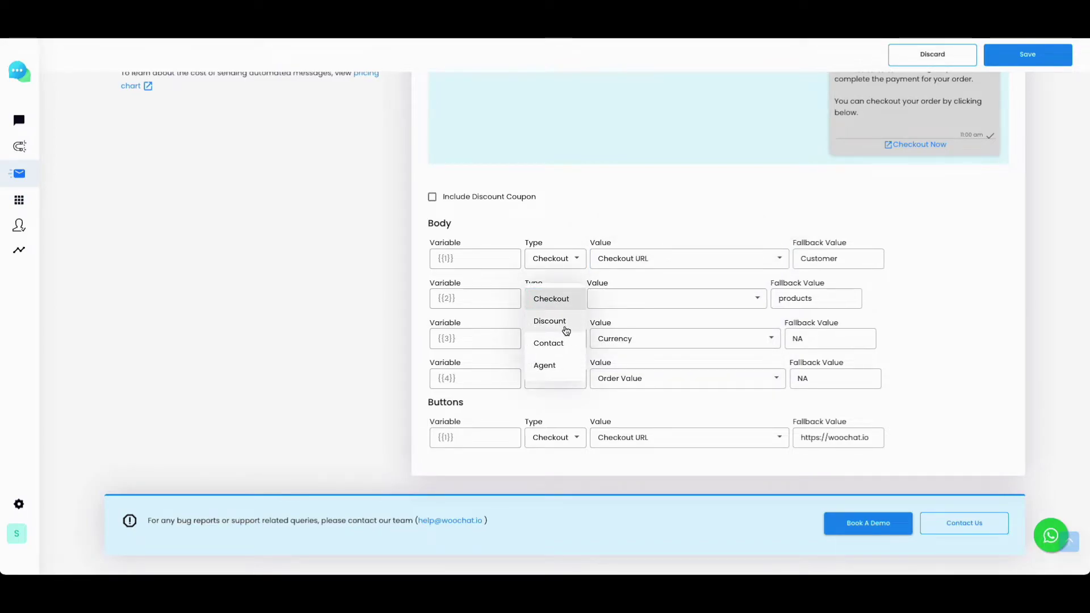
left_click(487, 198)
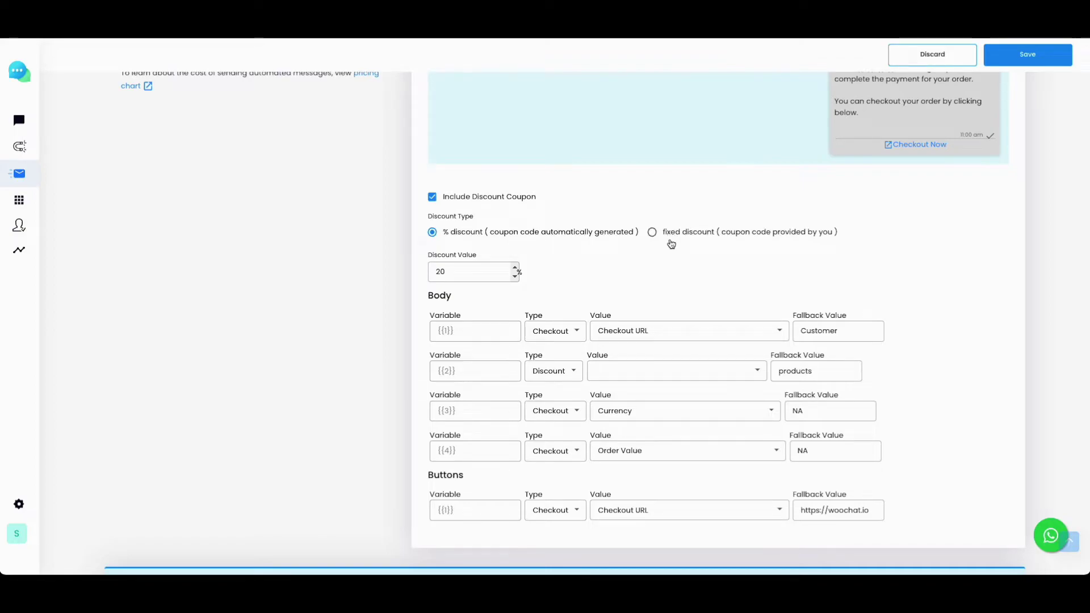
left_click(667, 370)
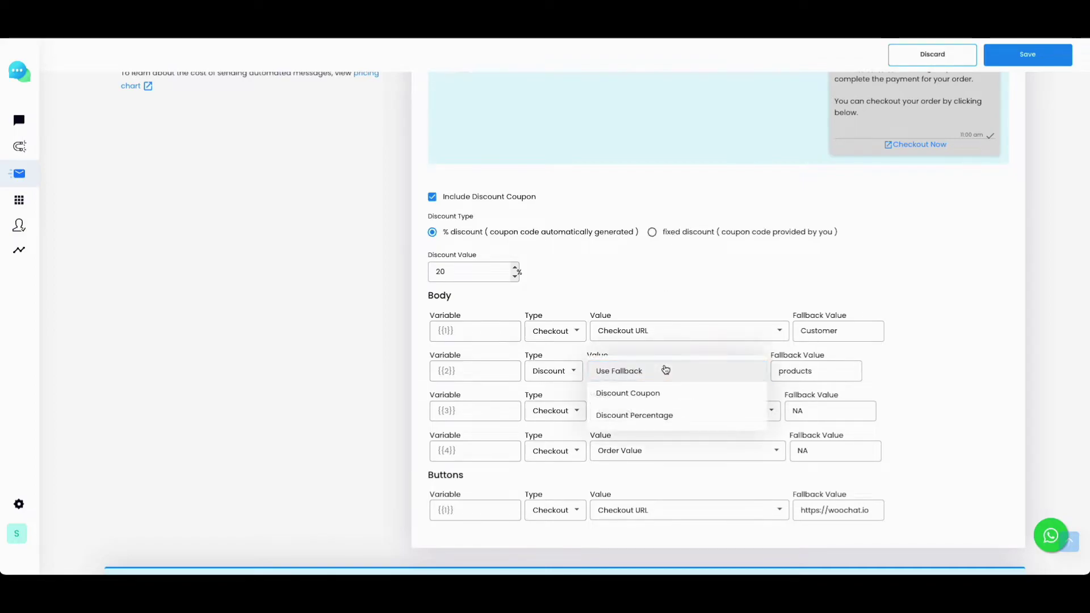
left_click(672, 415)
Map body variable {{3}} to the Contact type with Name as its value.
scroll(674, 419, "down", 1)
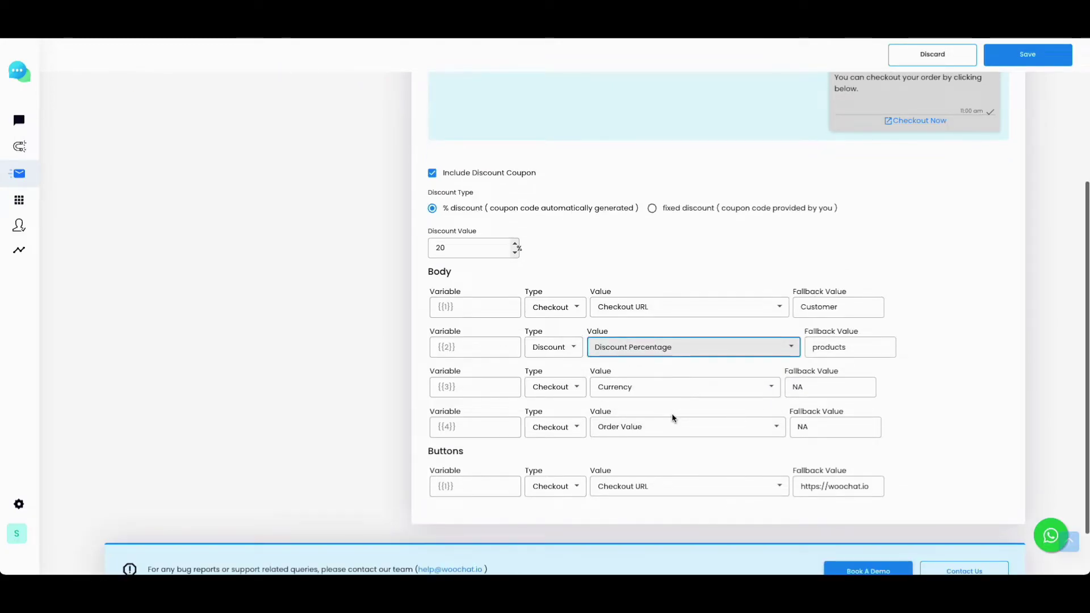
left_click(562, 391)
left_click(571, 431)
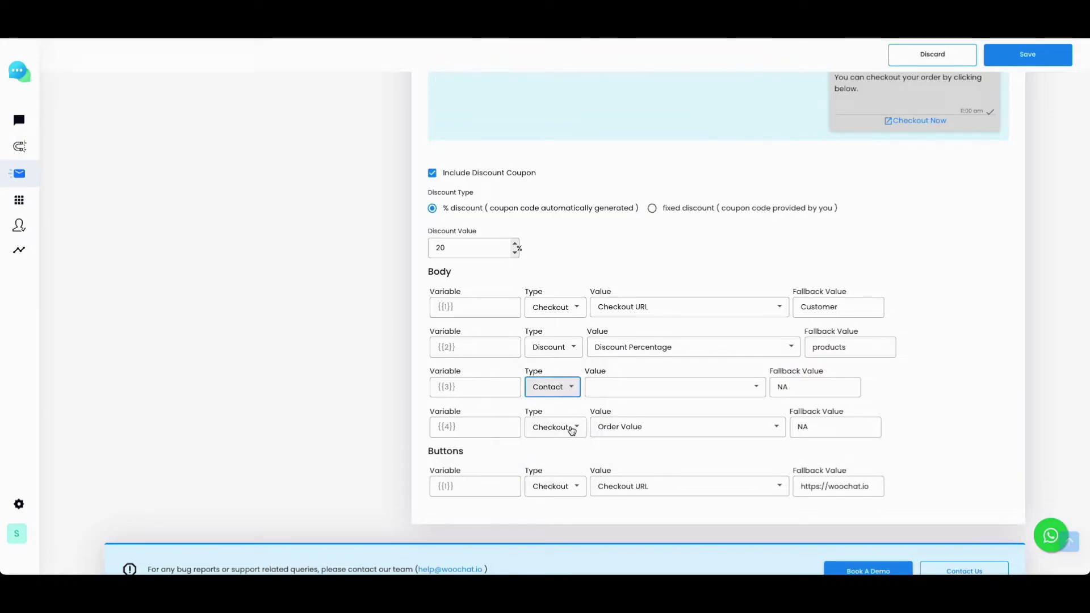
left_click(629, 387)
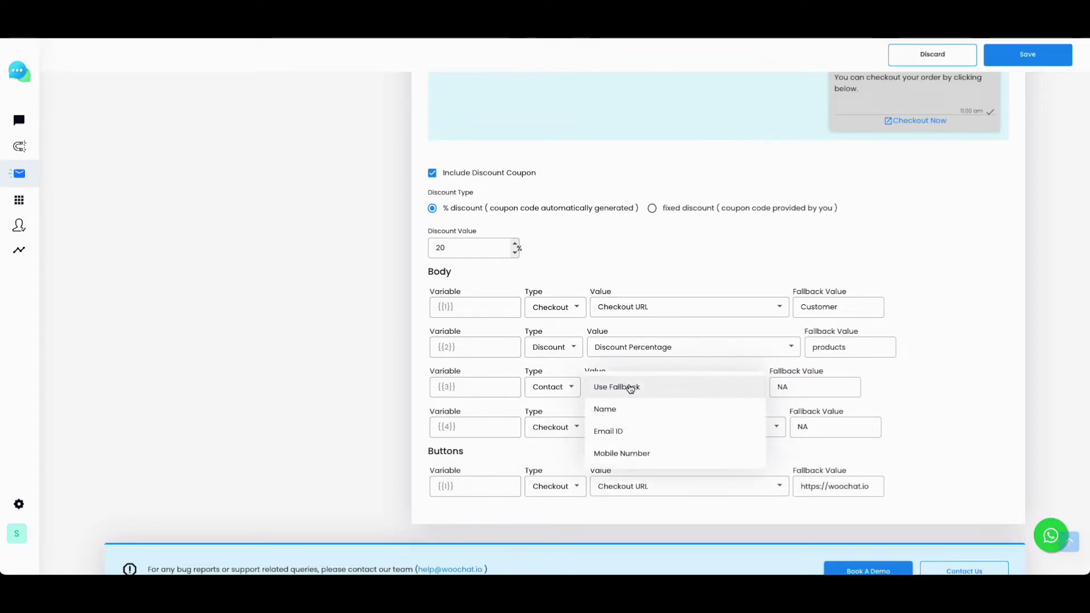
left_click(652, 410)
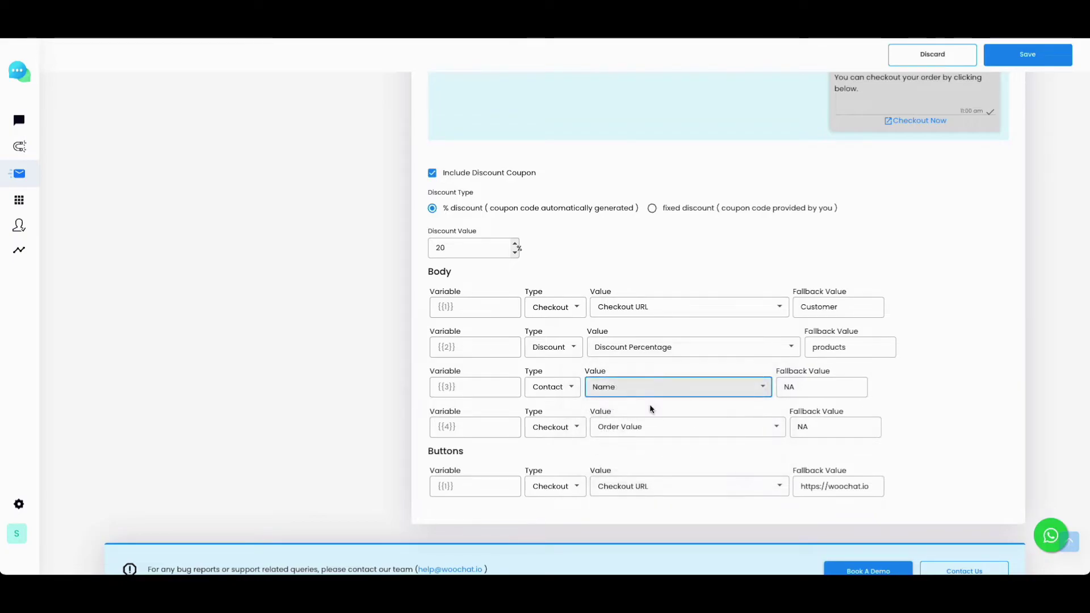
Map body variable {{4}} to the Agent type with Name as its value.
left_click(561, 428)
left_click(553, 496)
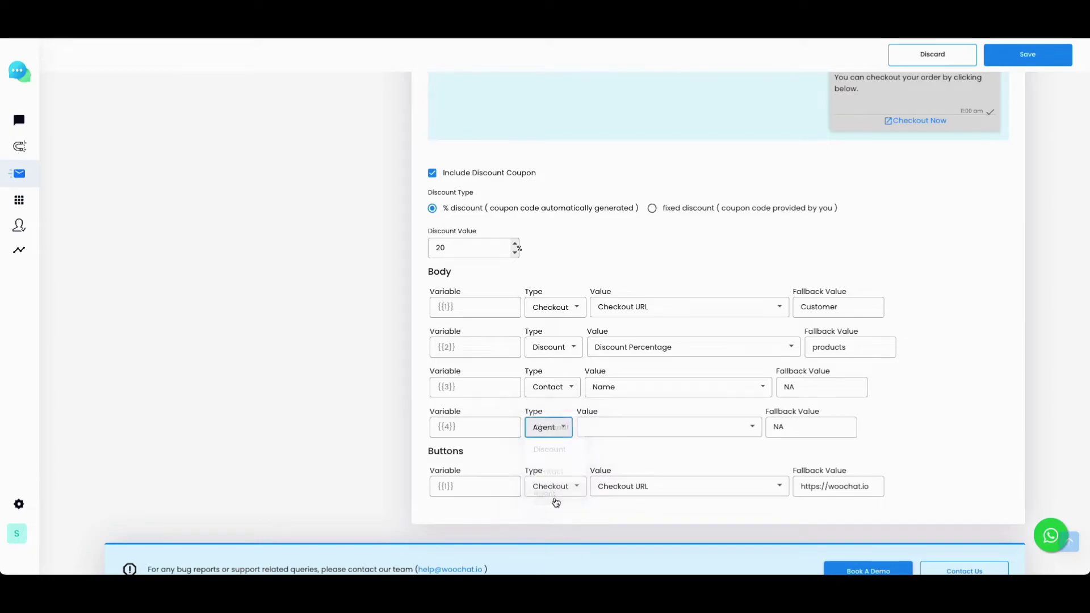
left_click(631, 426)
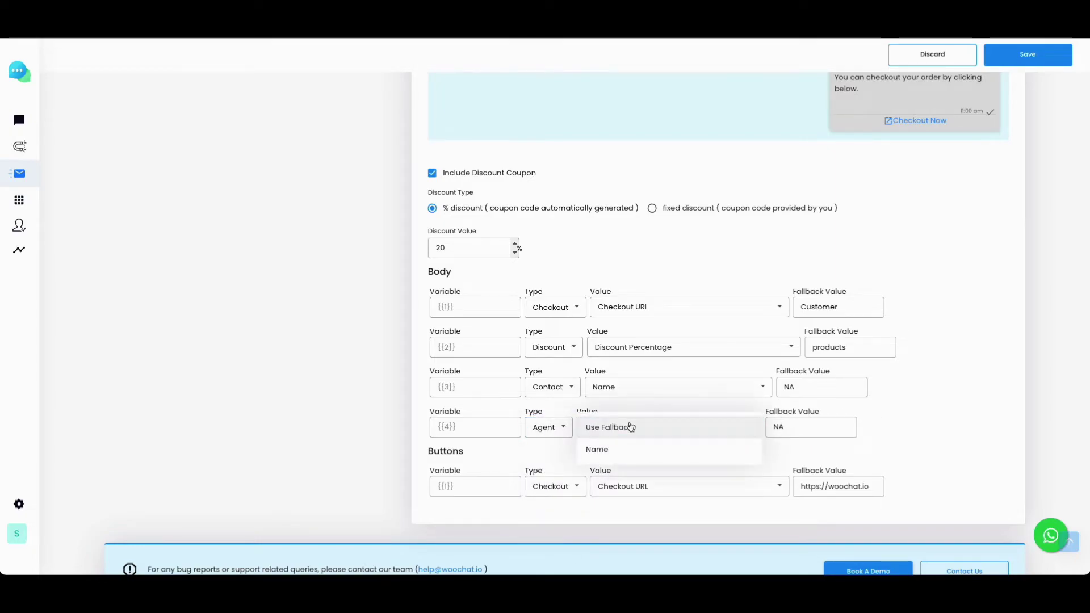
left_click(649, 457)
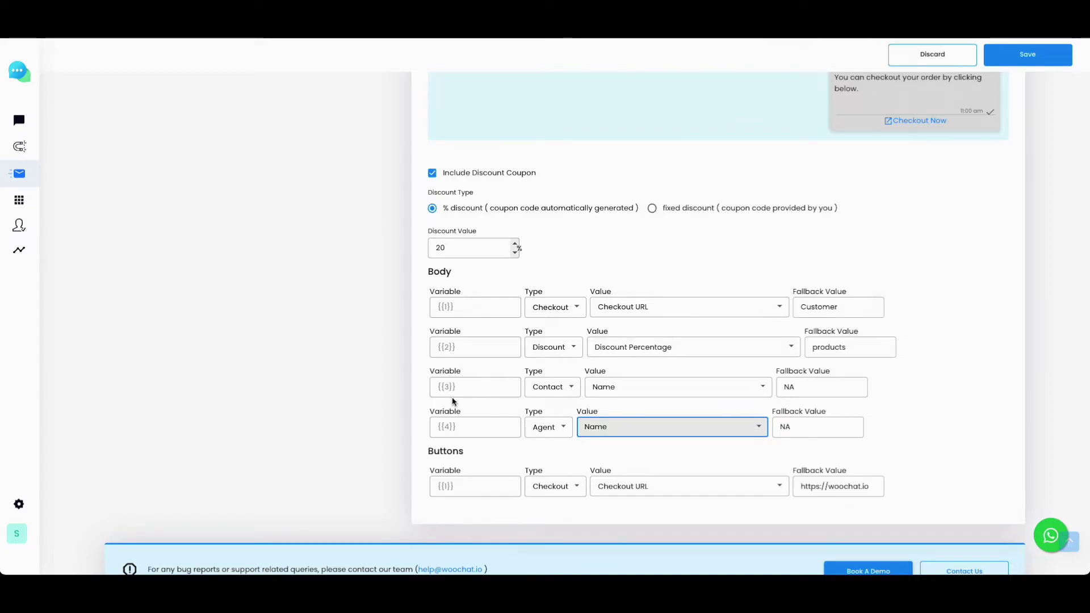
Check the Checkout Now button's variable mapping and enable the abandoned cart recovery message.
scroll(793, 165, "up", 1)
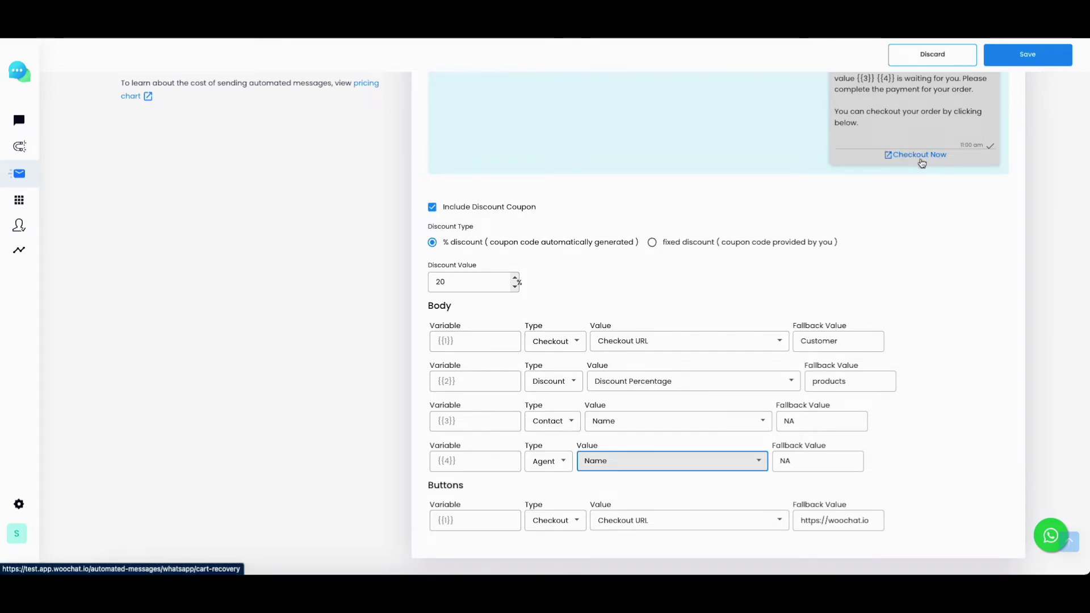
scroll(945, 270, "down", 1)
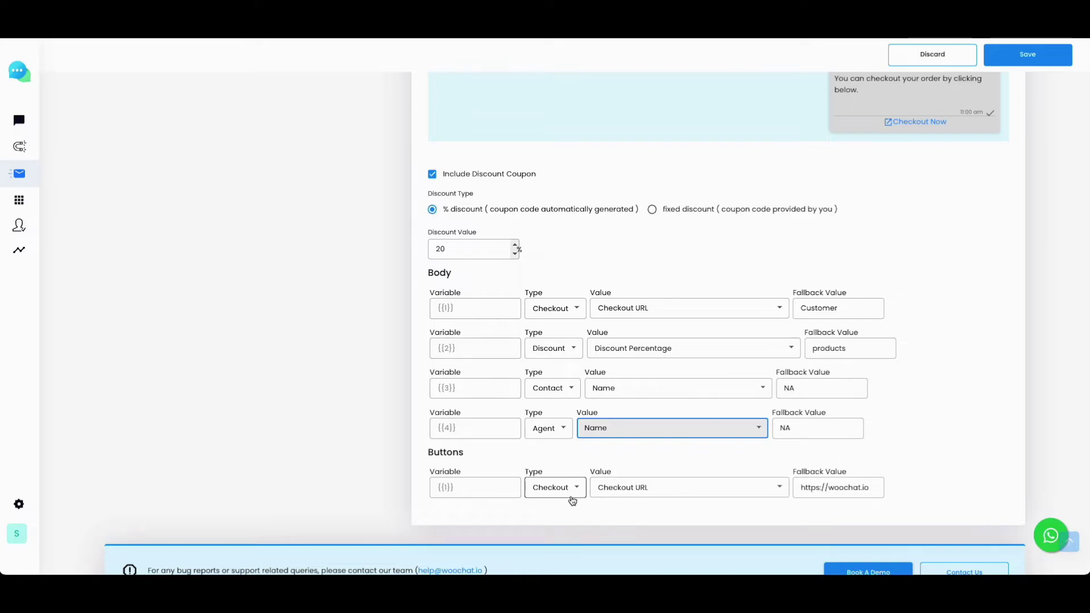
scroll(674, 464, "up", 4)
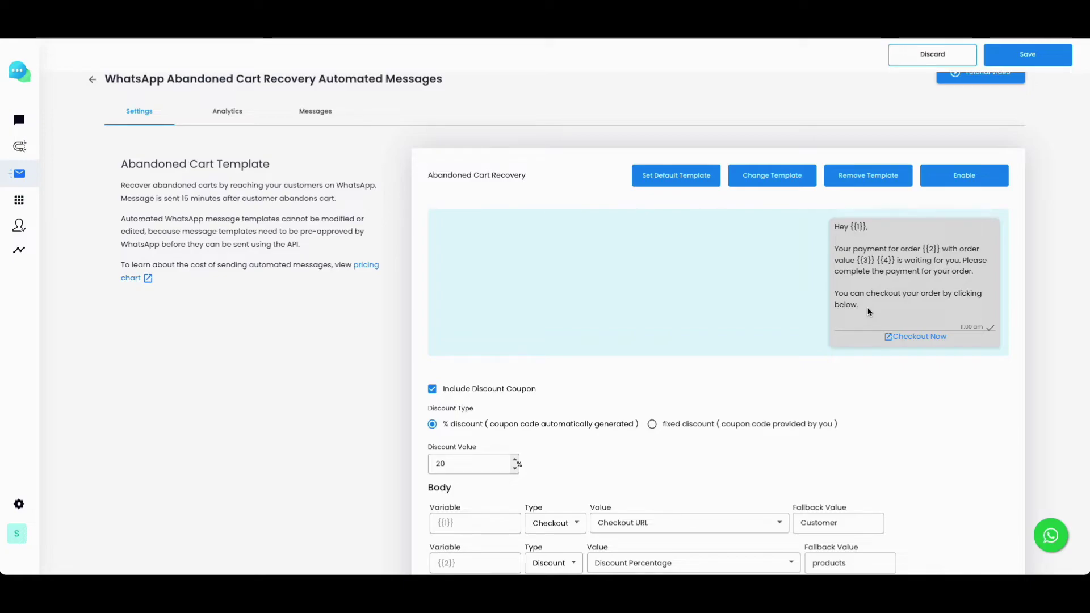
left_click(949, 180)
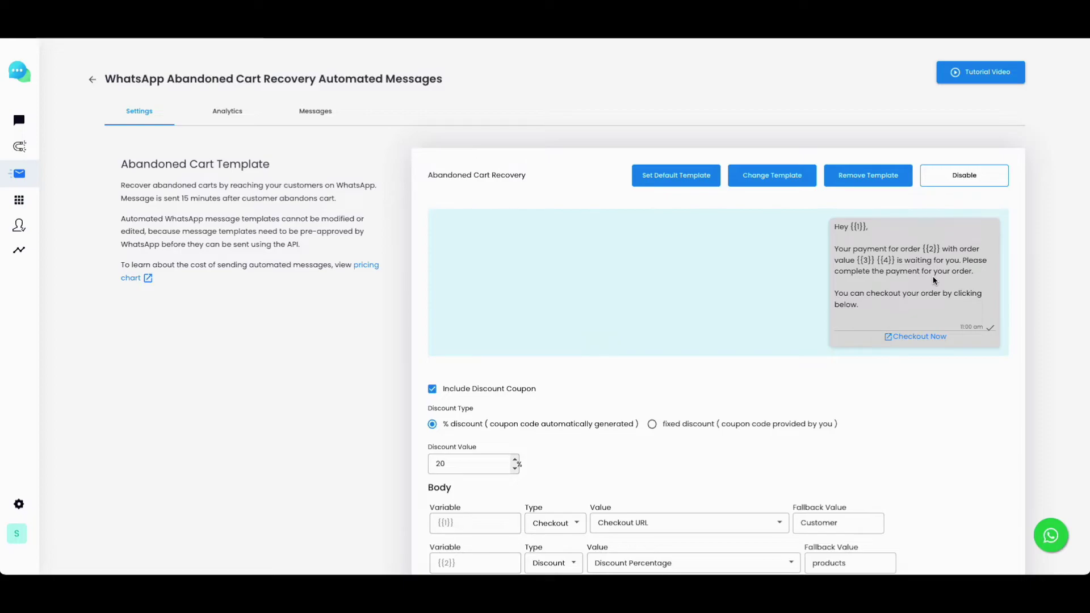
Remove the current template and replace it with the first English (US) template in the template list.
scroll(934, 280, "down", 1)
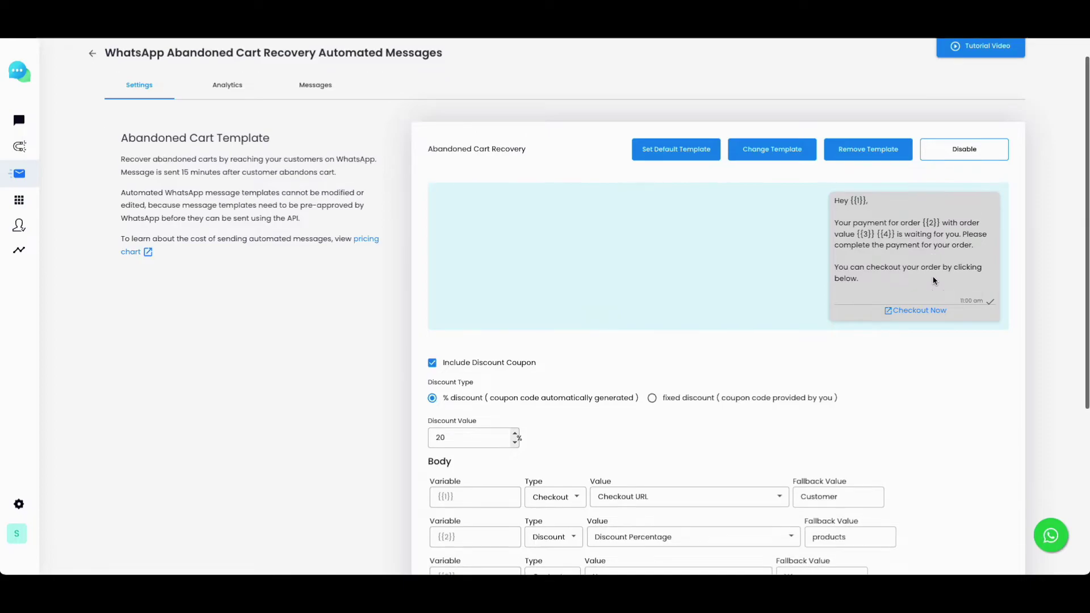
left_click(859, 164)
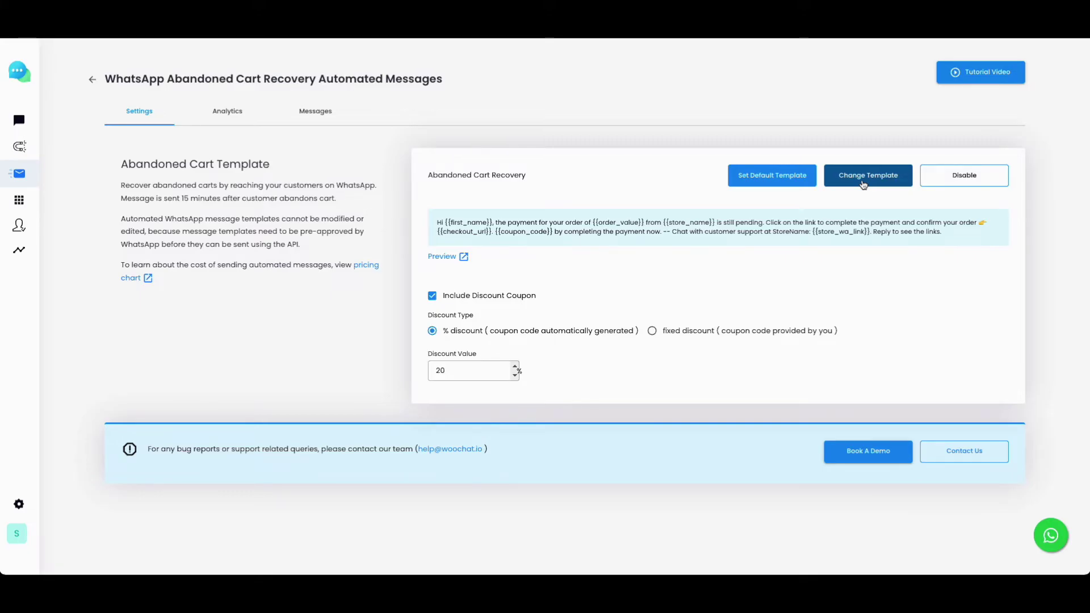
left_click(863, 182)
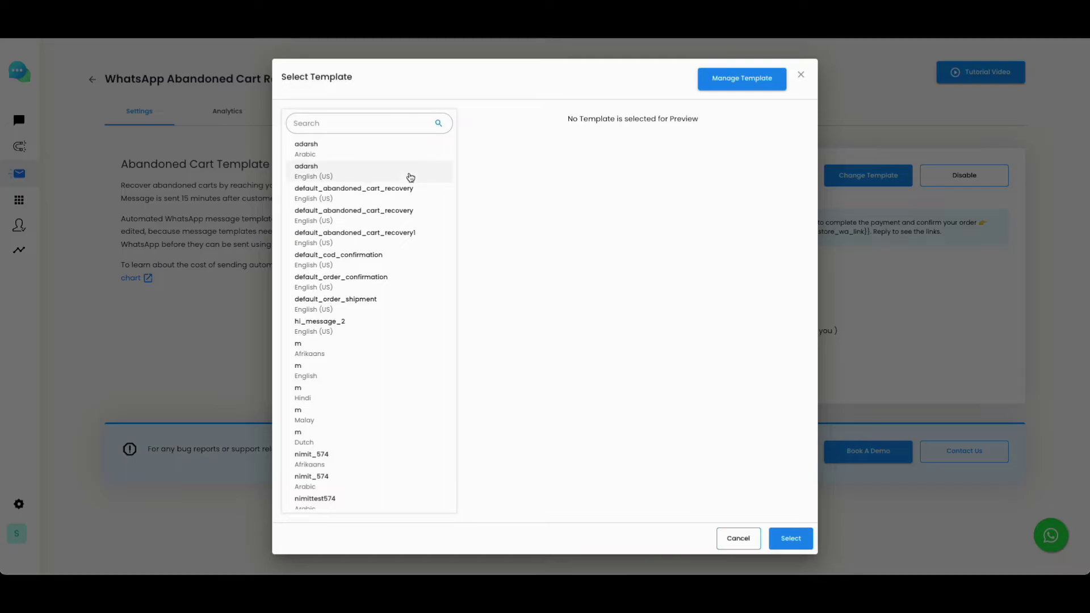
scroll(400, 175, "down", 1)
scroll(398, 173, "up", 1)
left_click(398, 174)
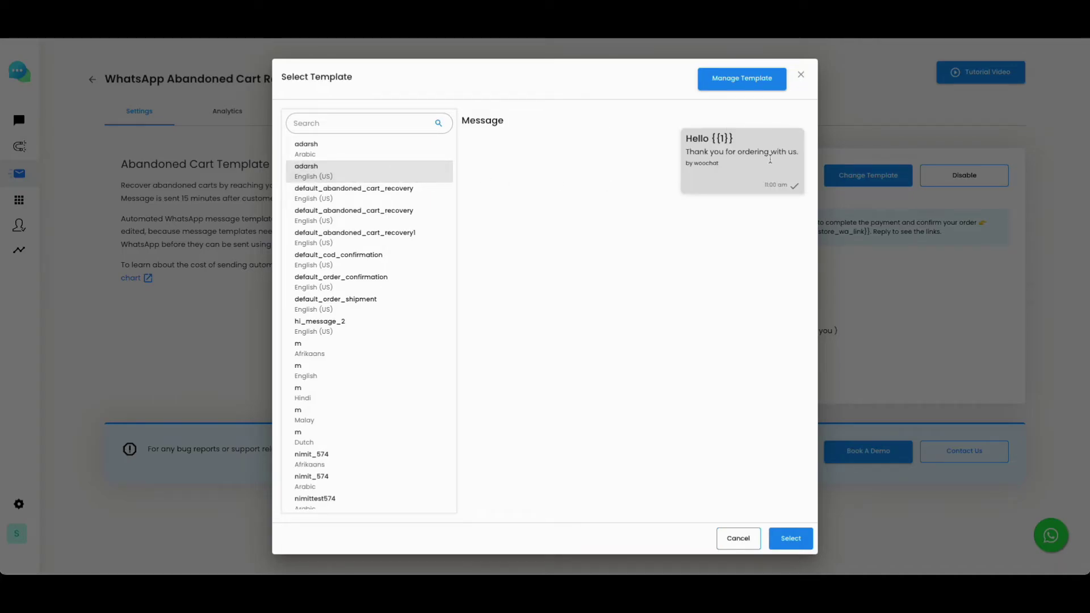
left_click(789, 537)
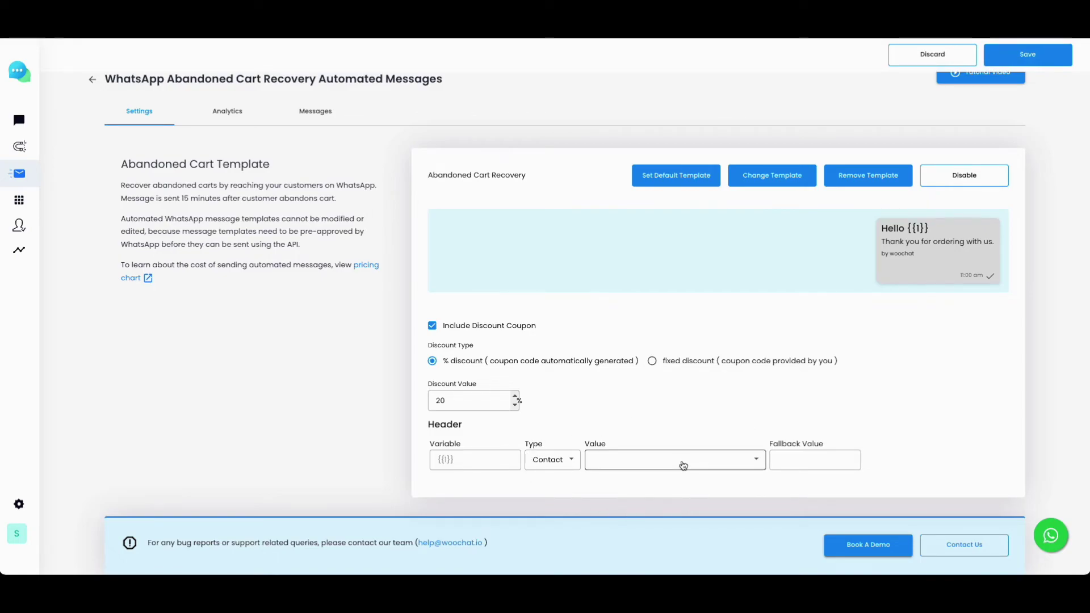
Map header variable {{1}} to the contact's Name with fallback value "d" and save the template settings.
left_click(735, 473)
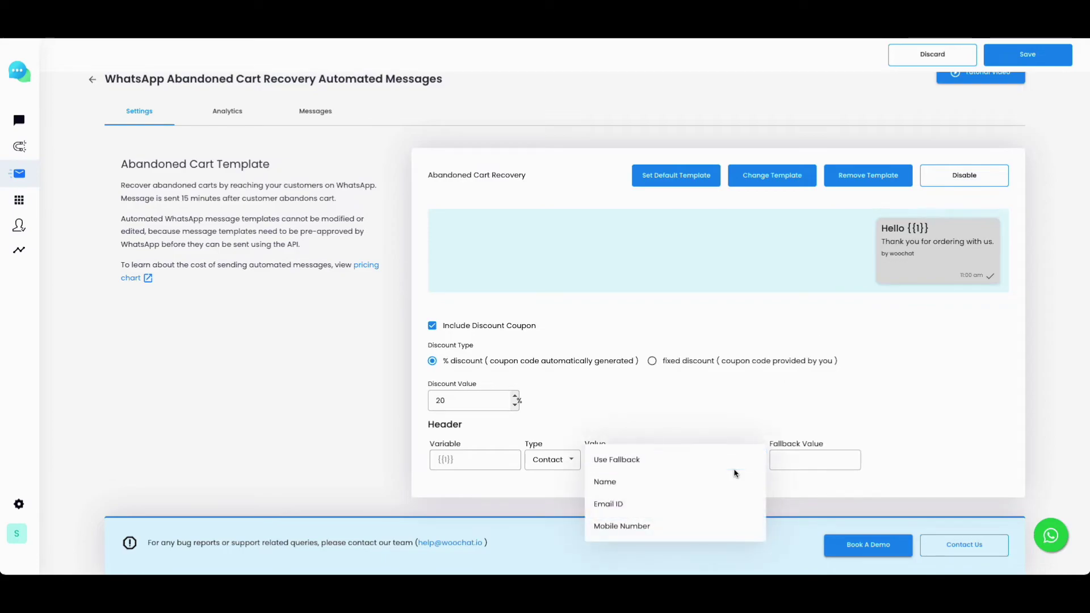
left_click(723, 481)
left_click(790, 457)
type("d")
left_click(1008, 54)
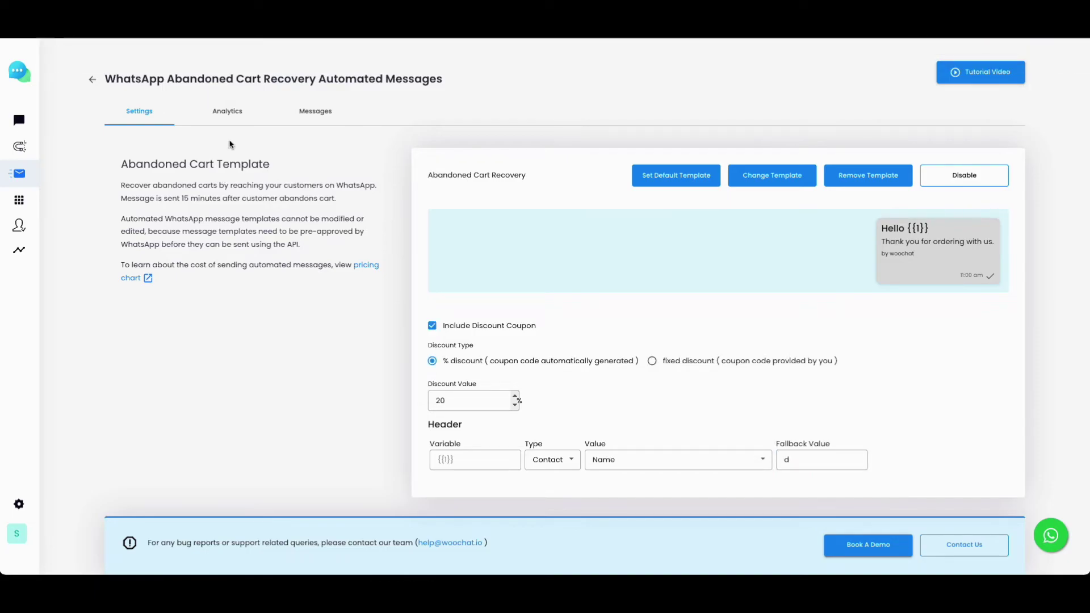
Review the abandoned cart recovery analytics and the date ranges offered for them.
left_click(223, 114)
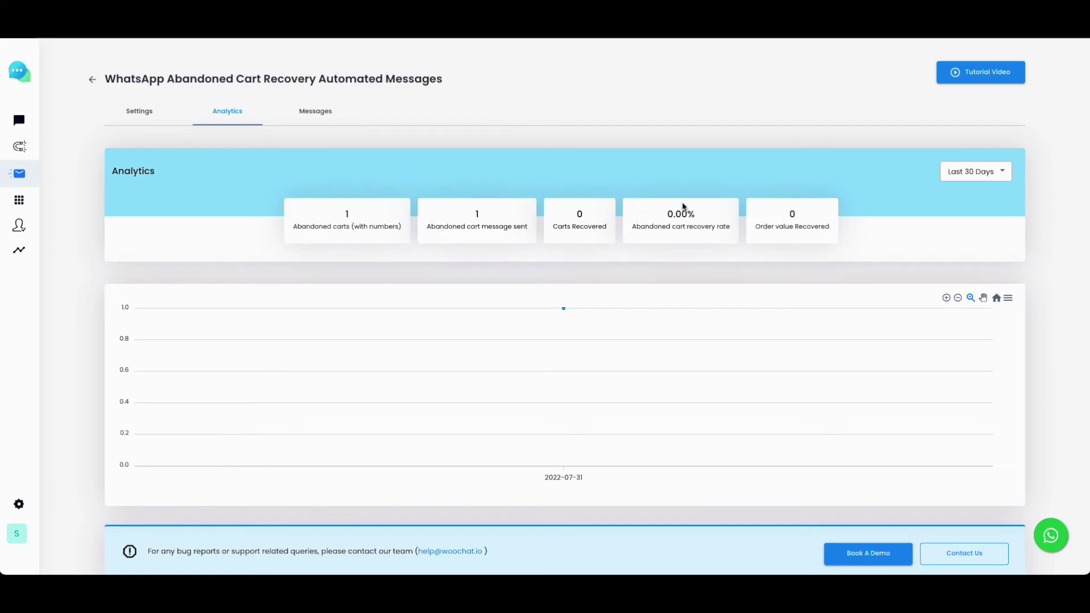
left_click(1004, 178)
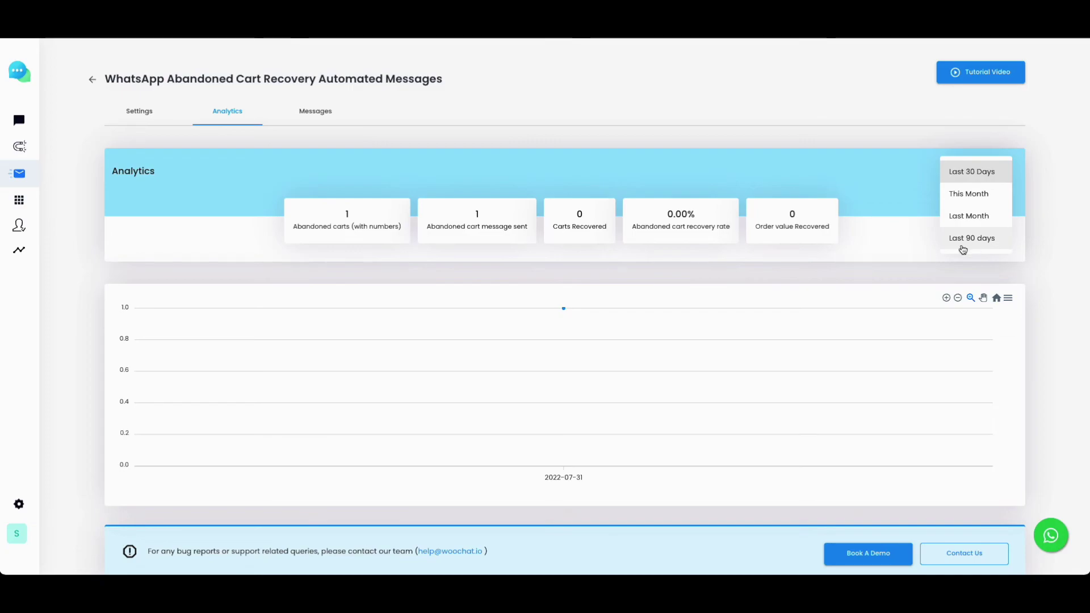
left_click(454, 146)
Review the message log and view the message sent for the logged abandoned checkout, then close the preview.
left_click(332, 118)
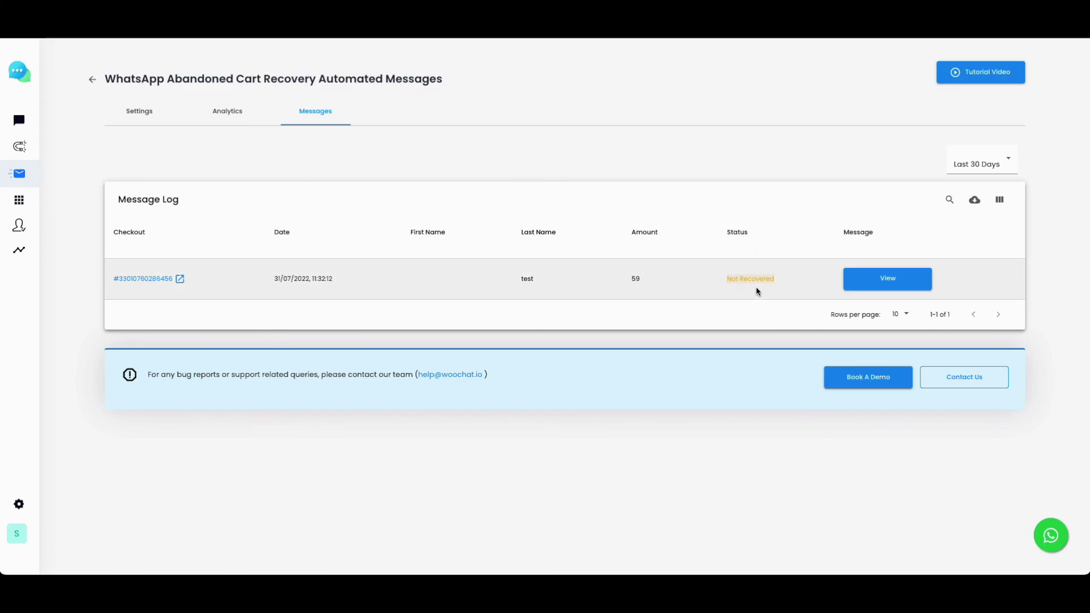
left_click(886, 289)
left_click(821, 161)
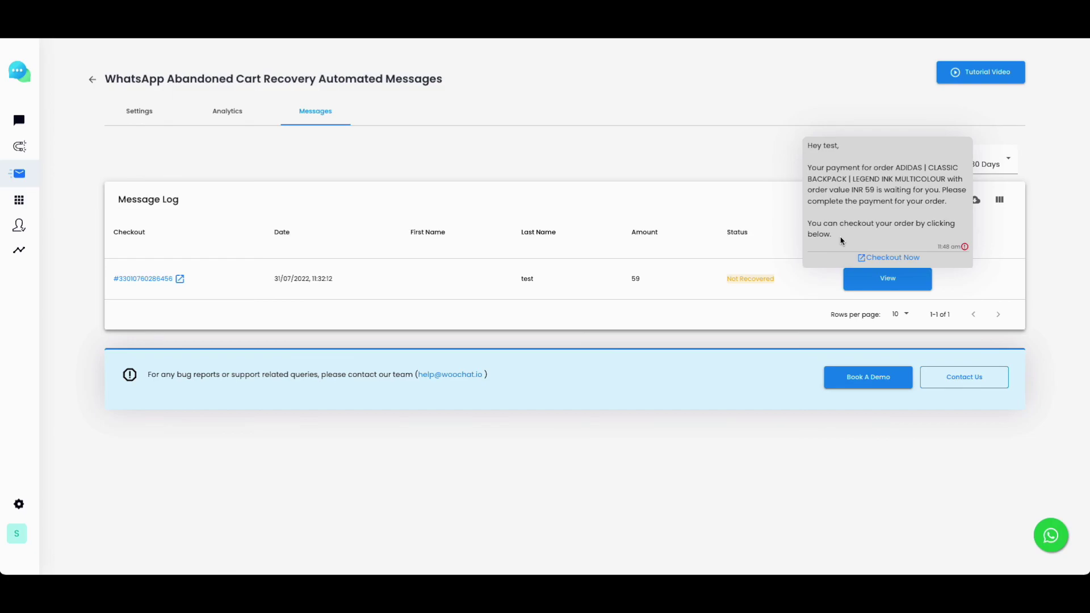
left_click_drag(837, 228, 805, 146)
left_click(756, 143)
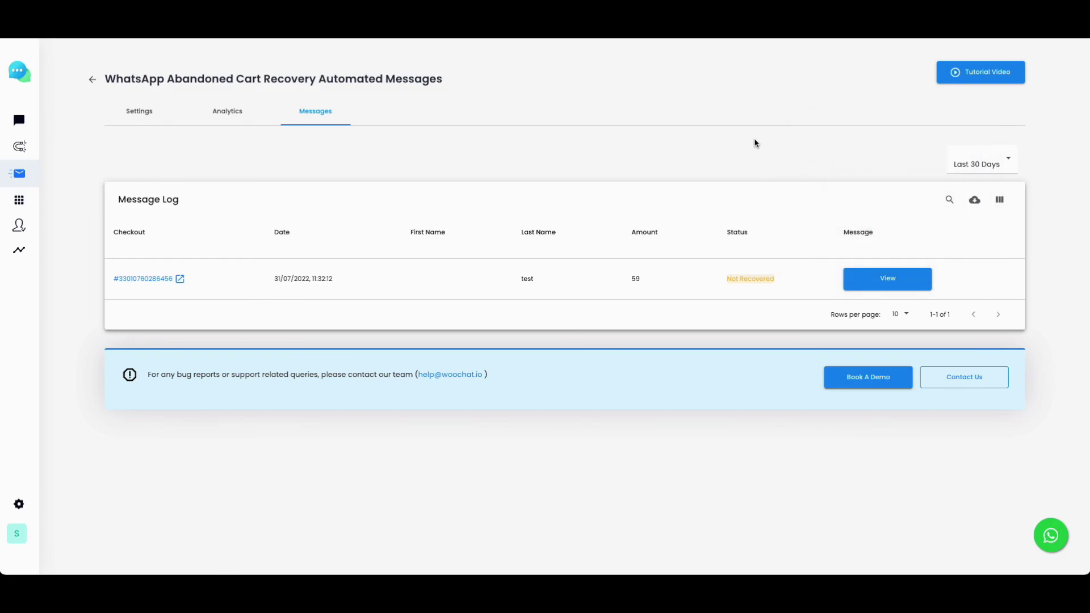